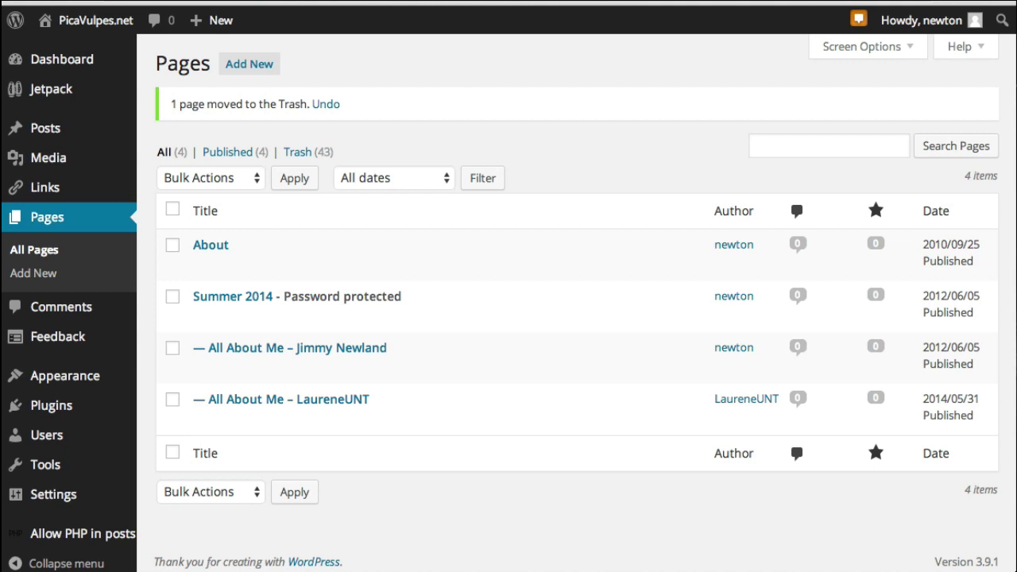
{"action": "mouse_move", "coordinate": [833, 320]}
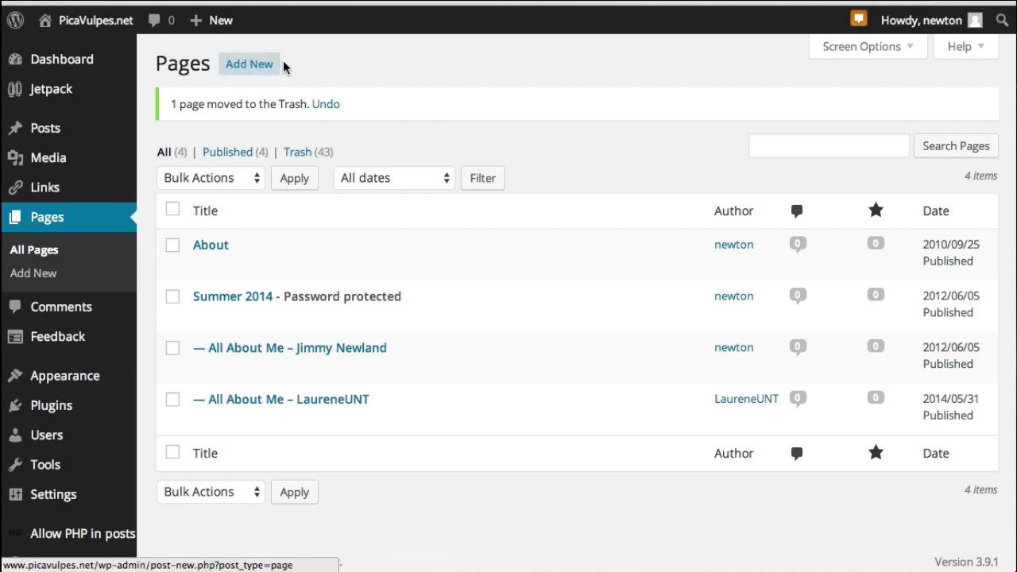
{"action": "left_click", "coordinate": [250, 68]}
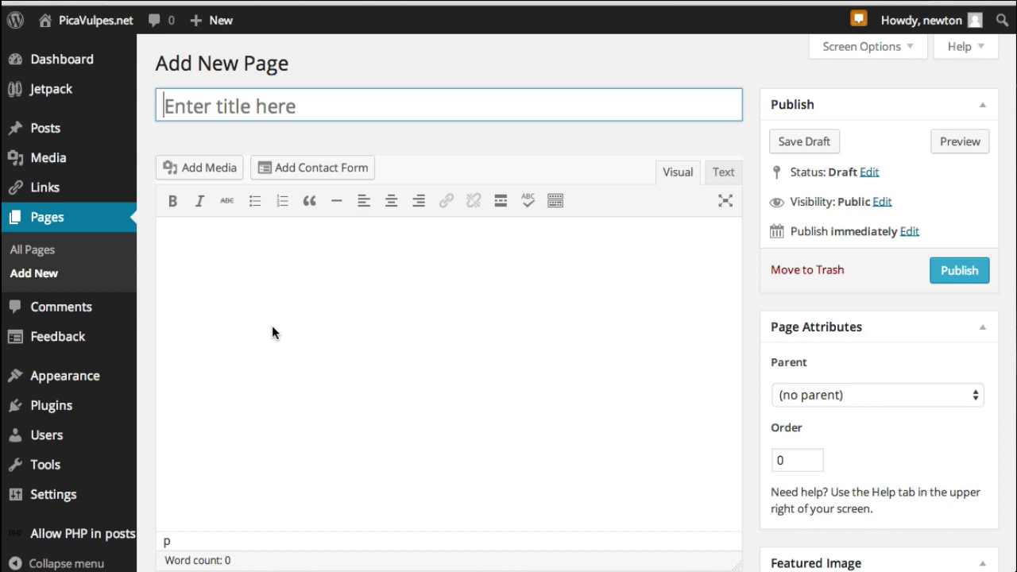
{"action": "scroll", "coordinate": [272, 326], "scroll_direction": "down", "scroll_amount": 2}
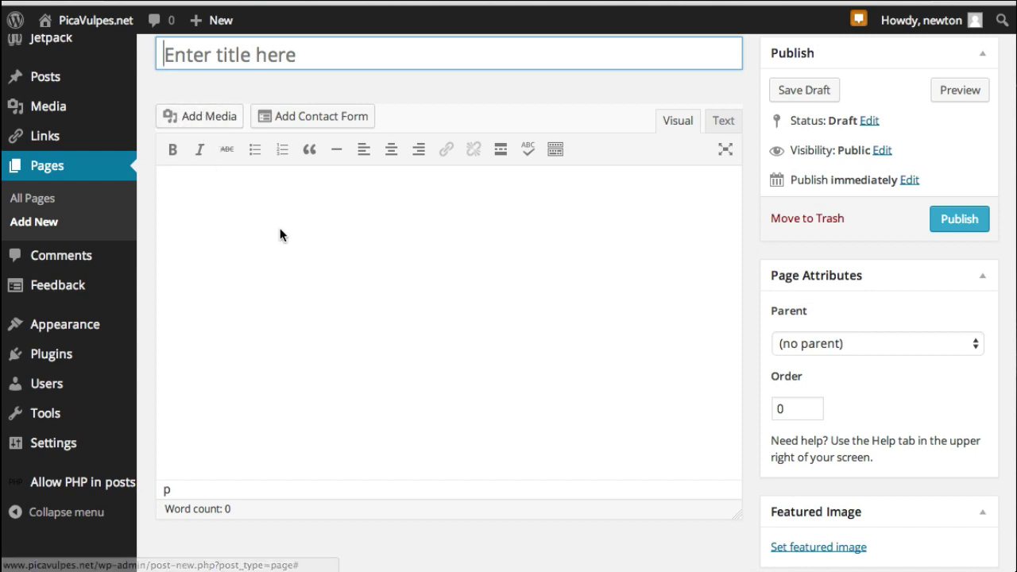
{"action": "scroll", "coordinate": [188, 244], "scroll_direction": "up", "scroll_amount": 1}
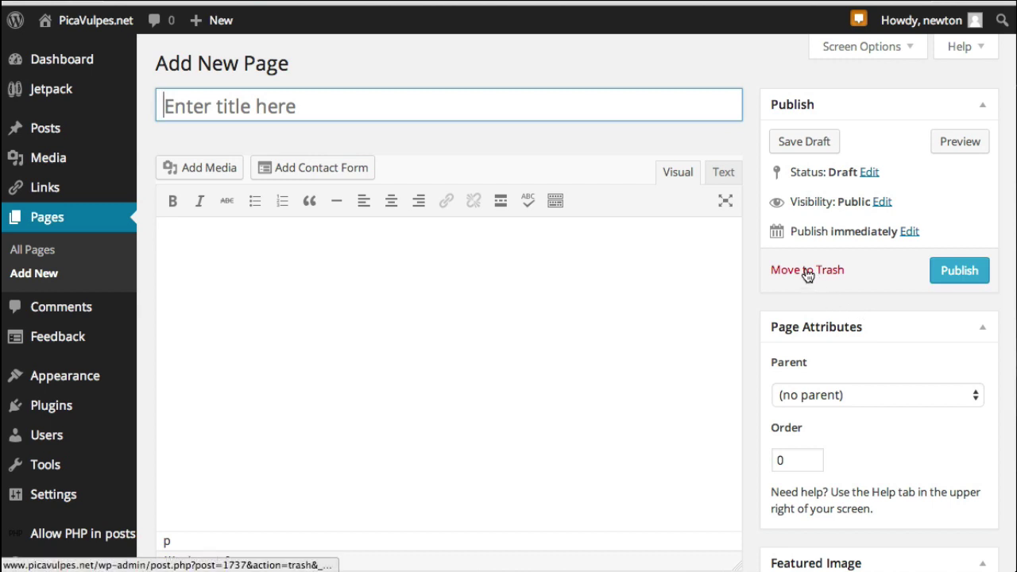
{"action": "left_click", "coordinate": [849, 396]}
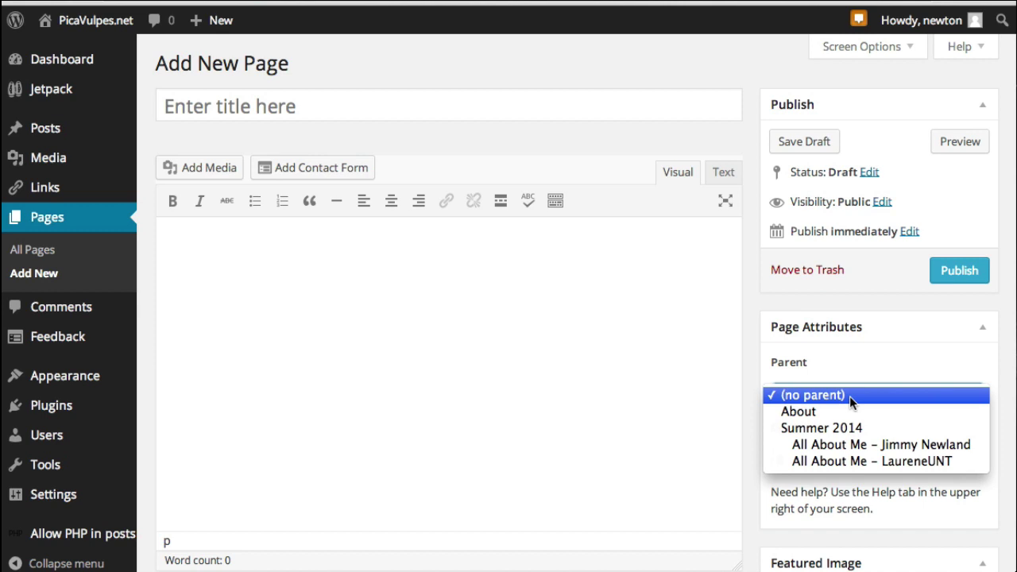
{"action": "left_click", "coordinate": [889, 433]}
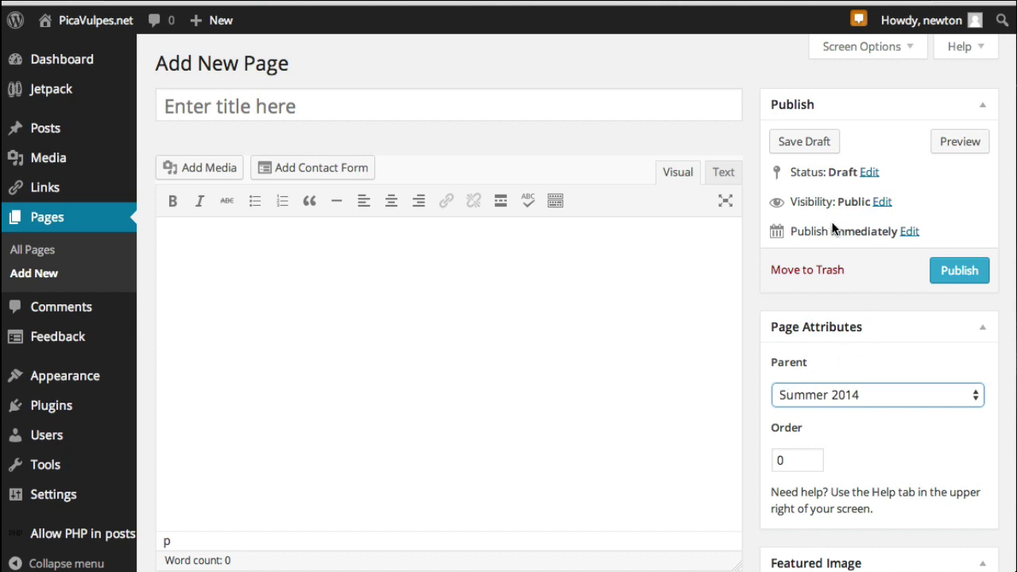
{"action": "left_click", "coordinate": [790, 272]}
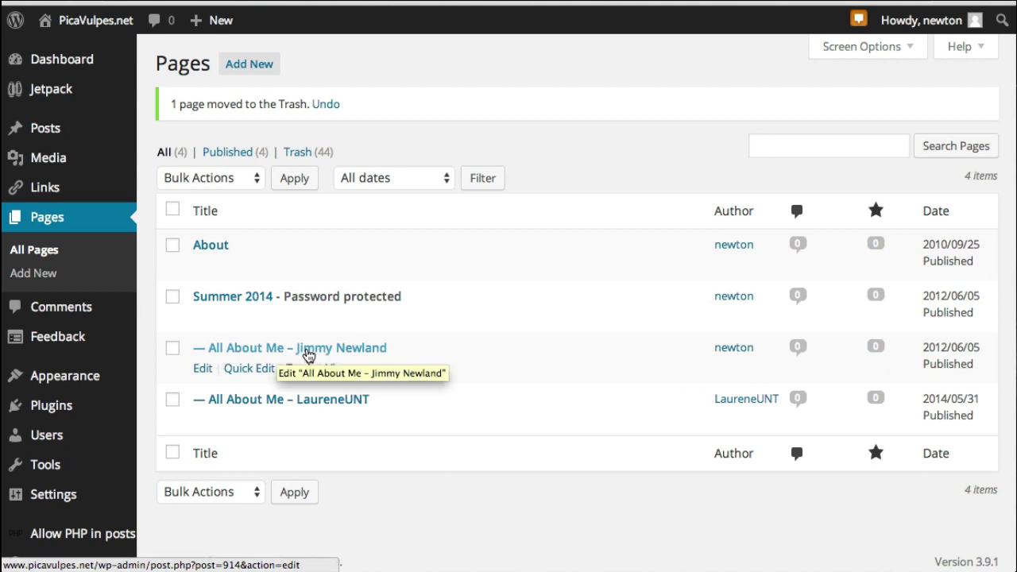
Open the first All About Me page under Summer 2014 for editing and review its content in the visual and HTML text views.
{"action": "left_click", "coordinate": [203, 374]}
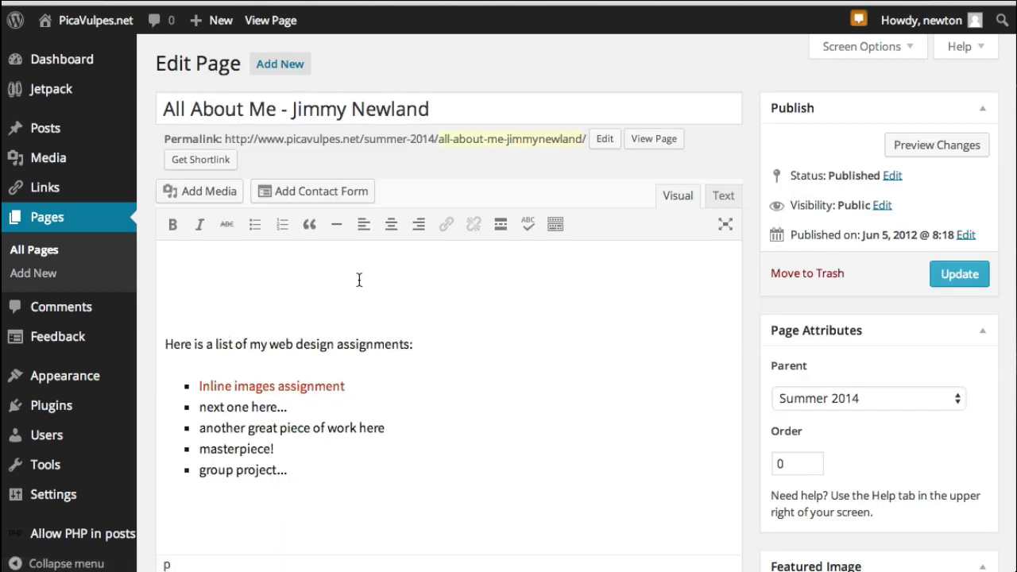
{"action": "scroll", "coordinate": [535, 401], "scroll_direction": "down", "scroll_amount": 3}
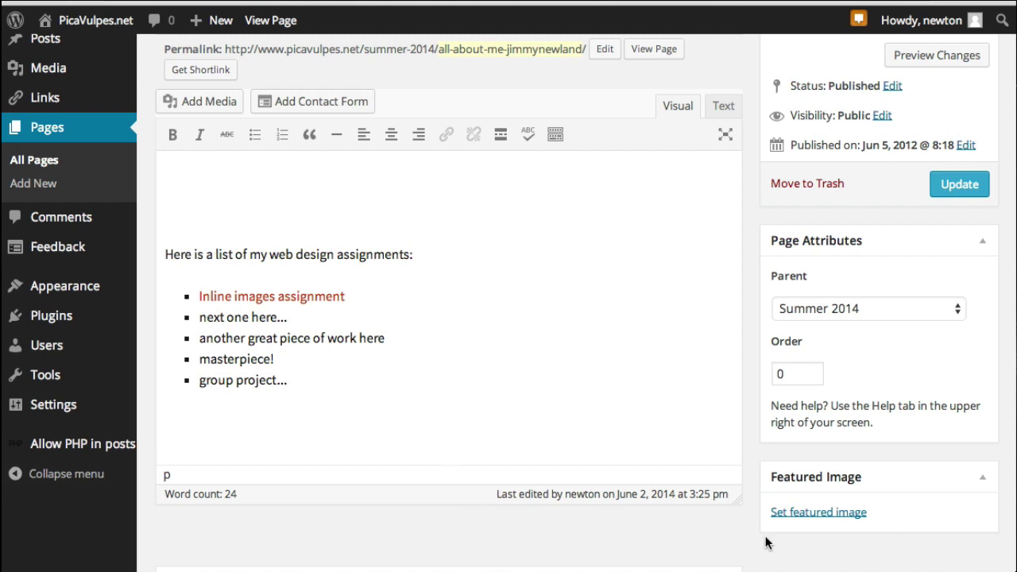
{"action": "key", "text": "Tab"}
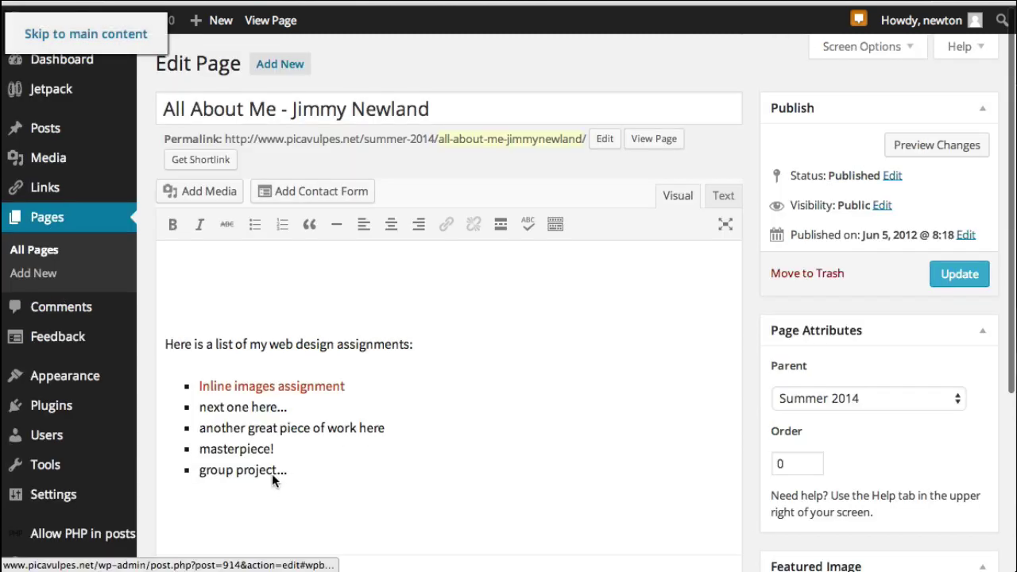
{"action": "left_click", "coordinate": [279, 304]}
{"action": "scroll", "coordinate": [420, 475], "scroll_direction": "down", "scroll_amount": 1}
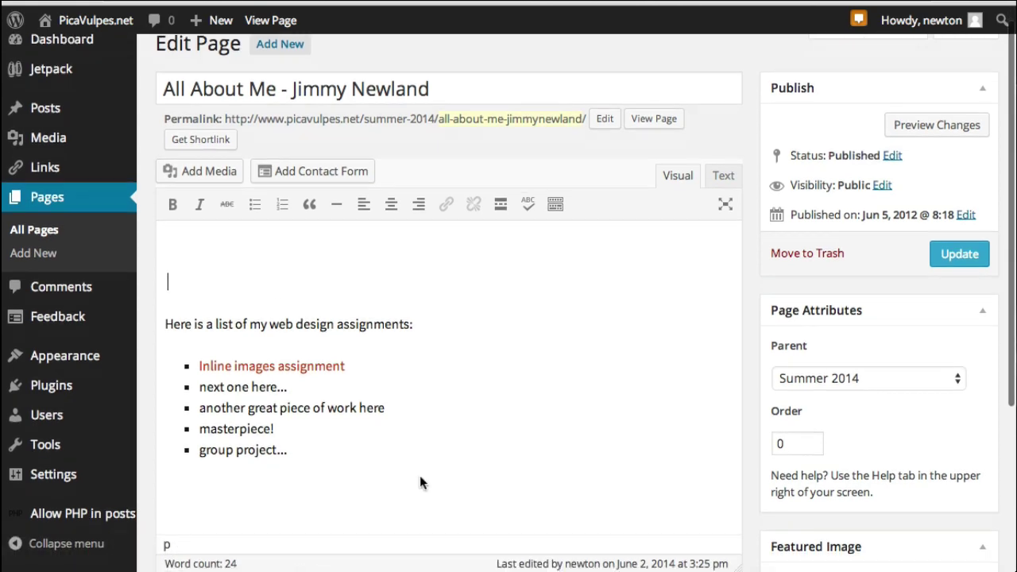
{"action": "scroll", "coordinate": [420, 475], "scroll_direction": "down", "scroll_amount": 2}
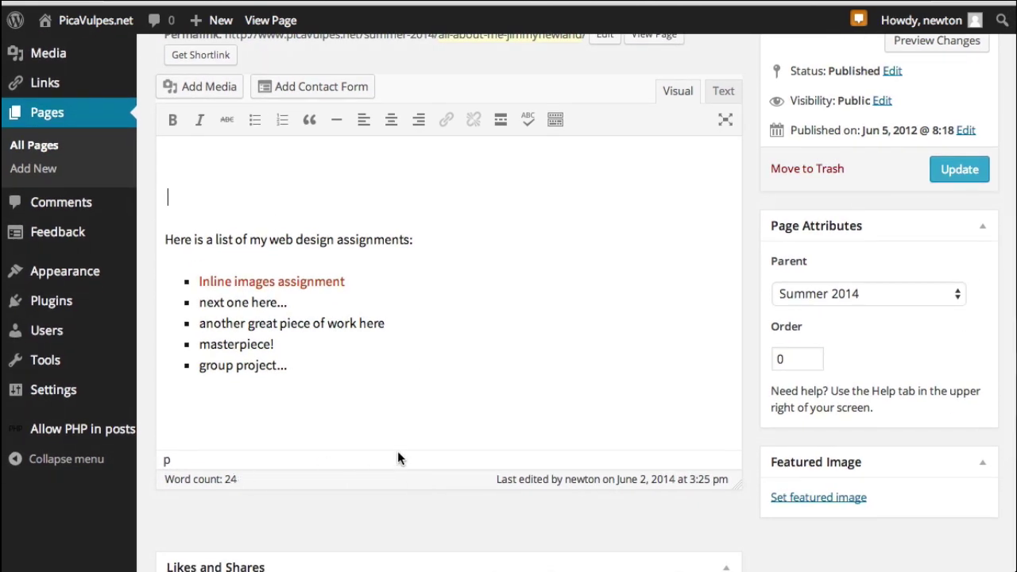
{"action": "scroll", "coordinate": [397, 459], "scroll_direction": "up", "scroll_amount": 3}
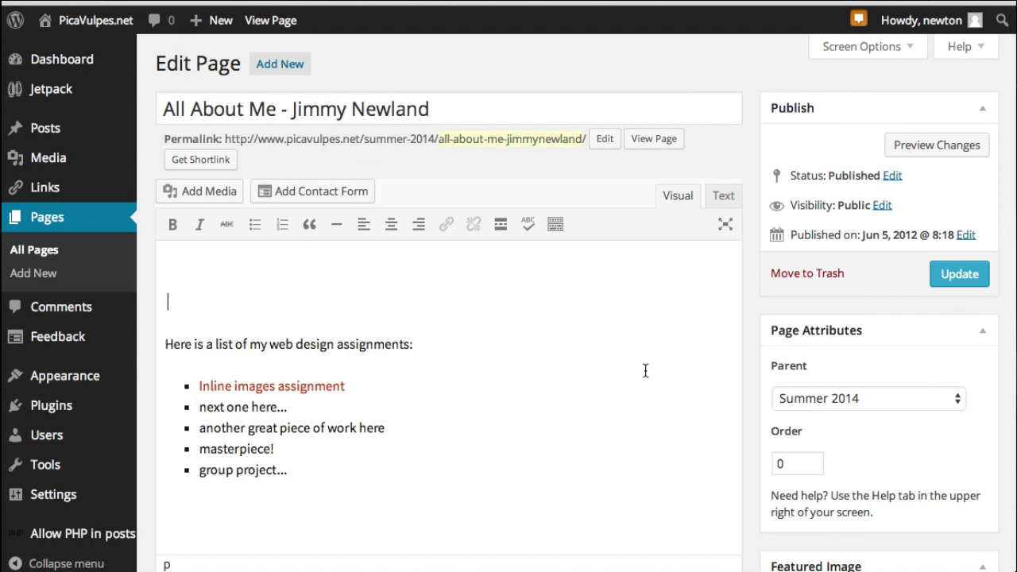
{"action": "left_click", "coordinate": [724, 196]}
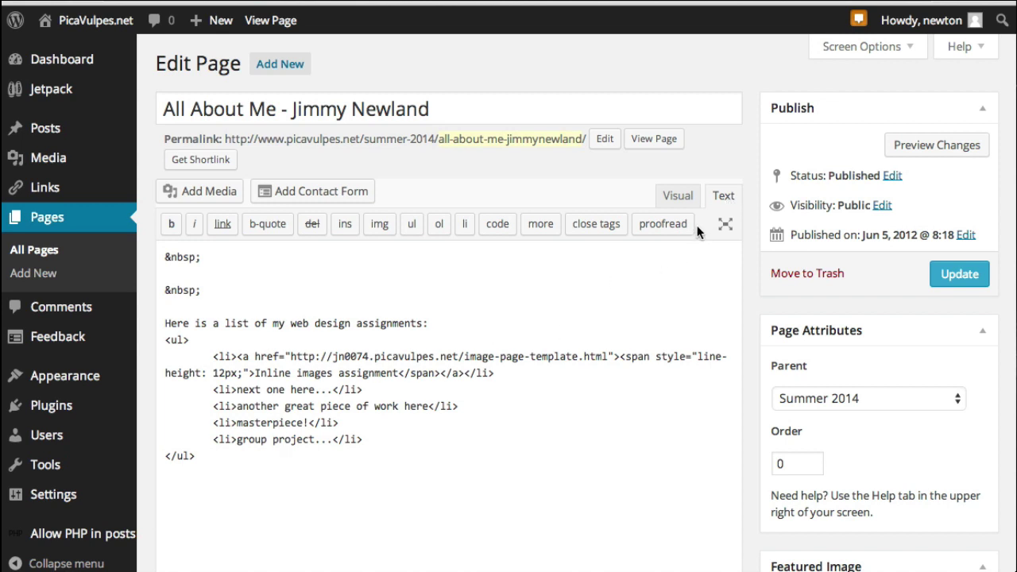
{"action": "left_click", "coordinate": [685, 202]}
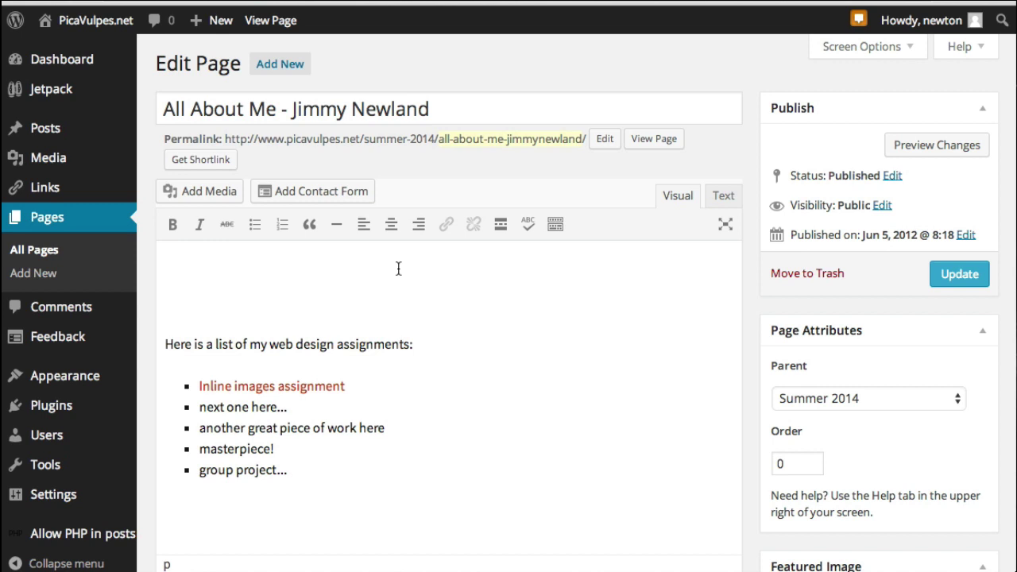
Insert the black-and-white portrait photo imgres.jpeg from the media library into the page.
{"action": "left_click", "coordinate": [208, 194]}
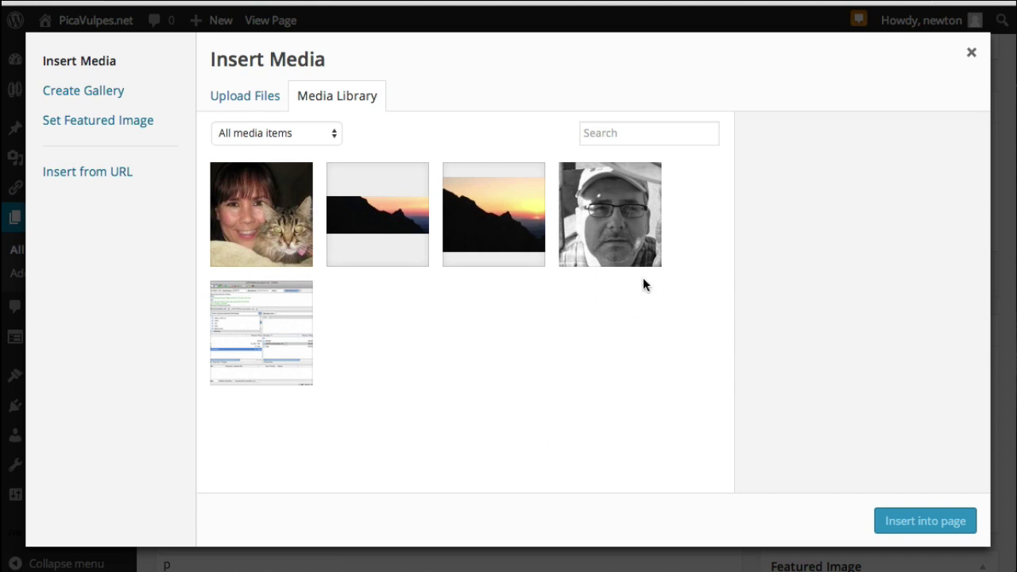
{"action": "left_click", "coordinate": [625, 218]}
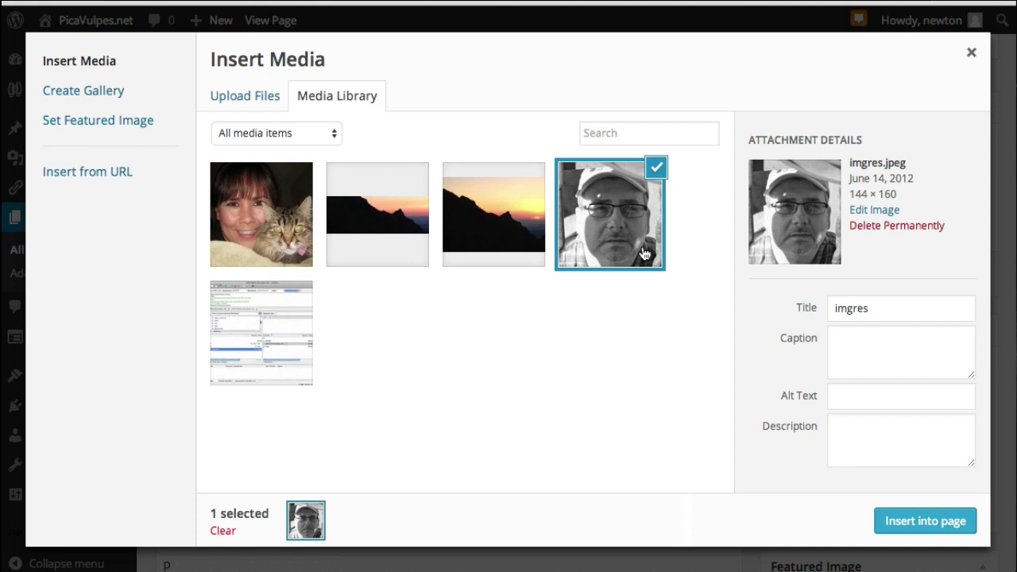
{"action": "left_click", "coordinate": [919, 519]}
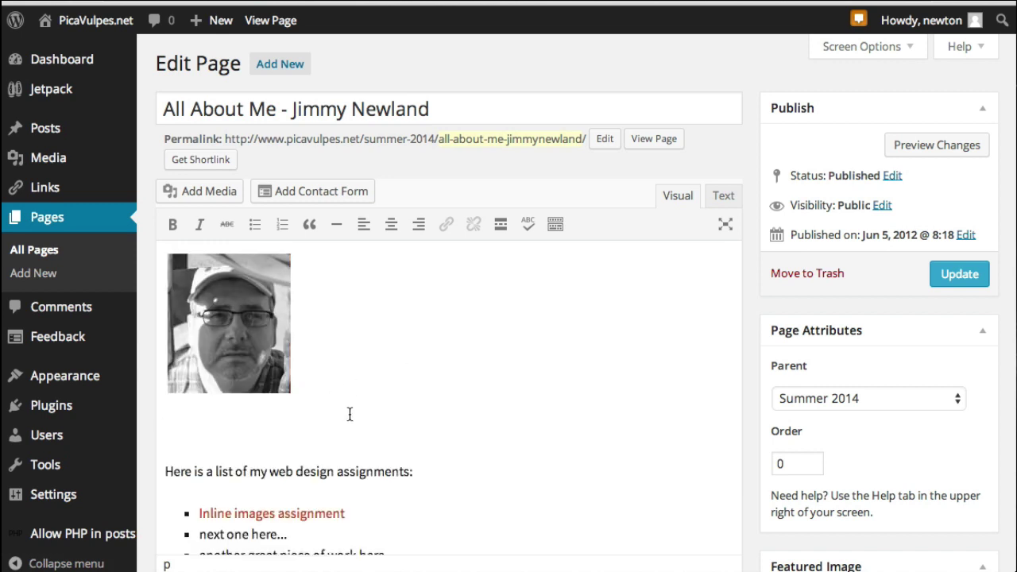
Add the line "This image is from Alpine Texas!" below the portrait photo and start a new paragraph.
{"action": "type", "text": "This image is from "}
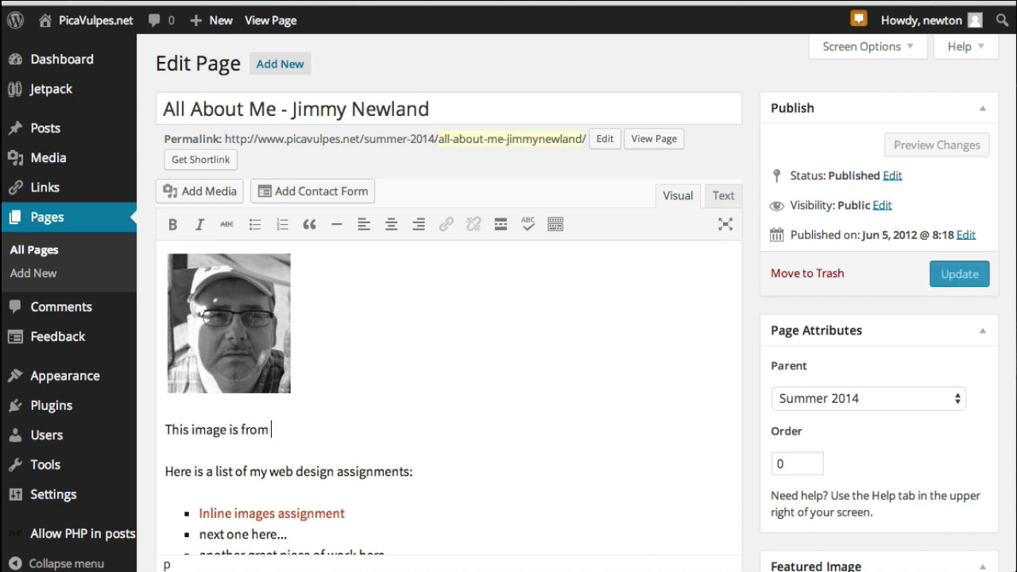
{"action": "type", "text": "Alpine "}
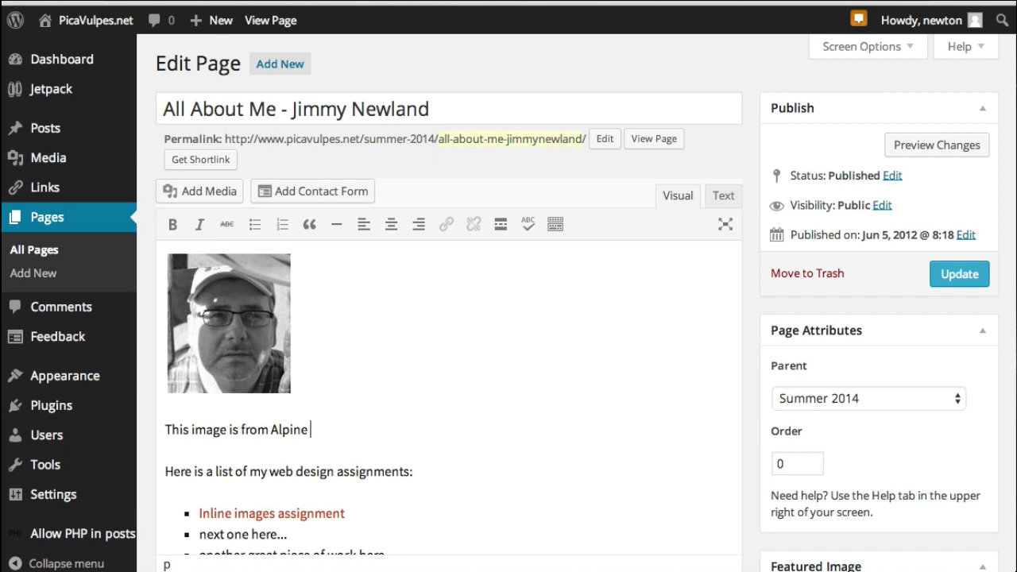
{"action": "type", "text": "Texas!"}
{"action": "key", "text": "Return"}
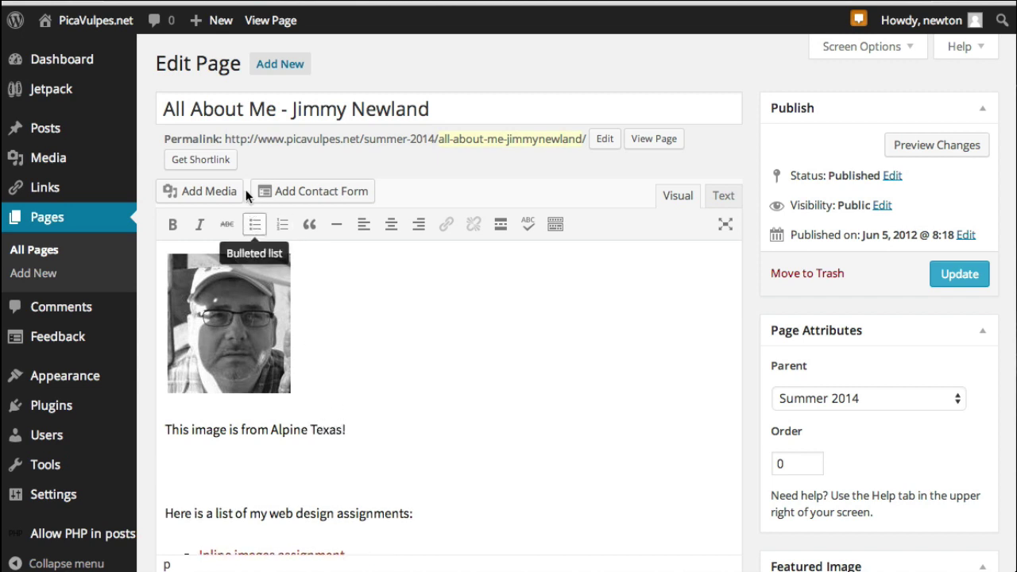
Upload the astronaut image astroanaut-eva.jpg from the computer to the media library.
{"action": "left_click", "coordinate": [221, 191]}
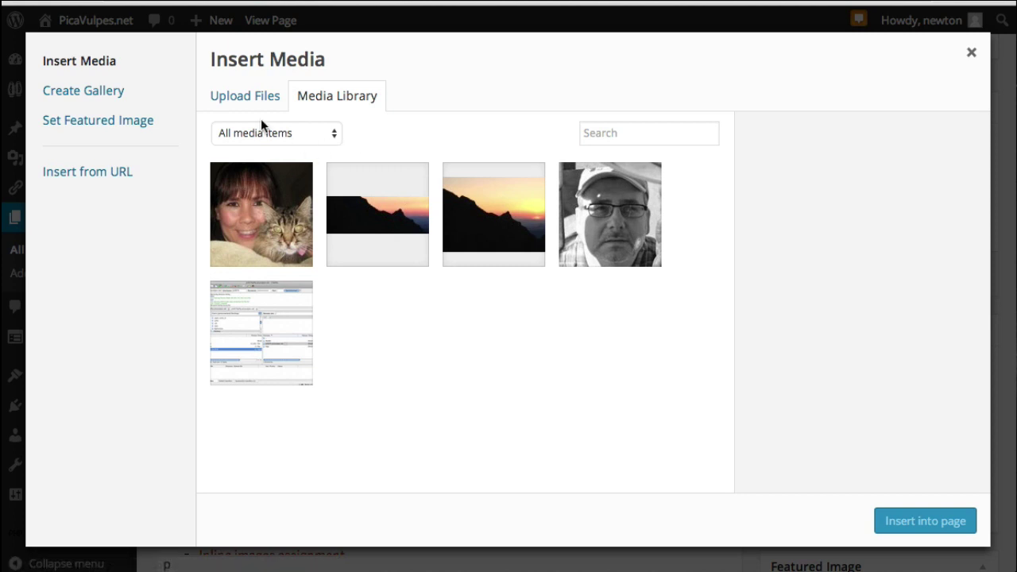
{"action": "left_click", "coordinate": [265, 96]}
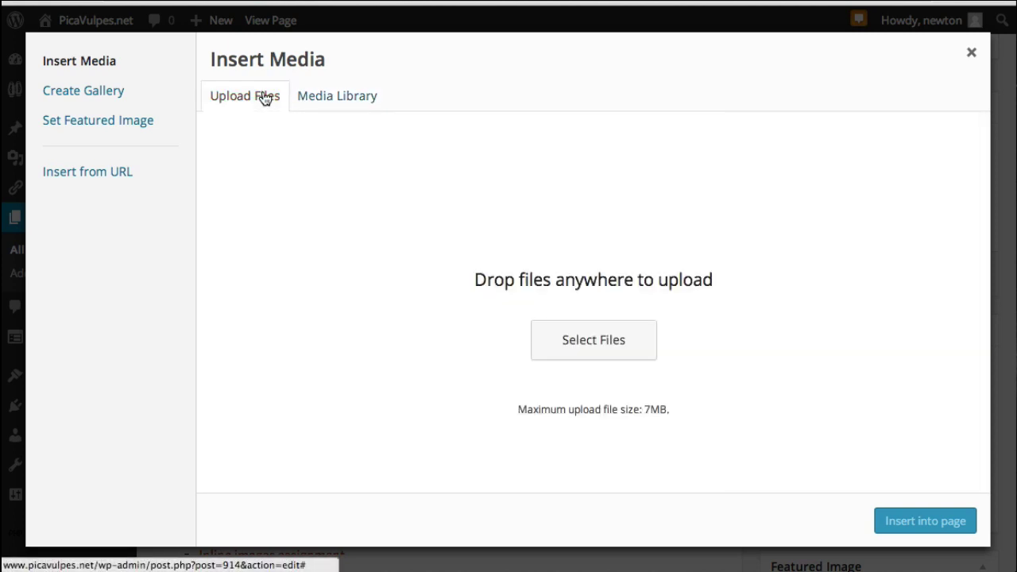
{"action": "left_click_drag", "start_coordinate": [1016, 262], "coordinate": [421, 242]}
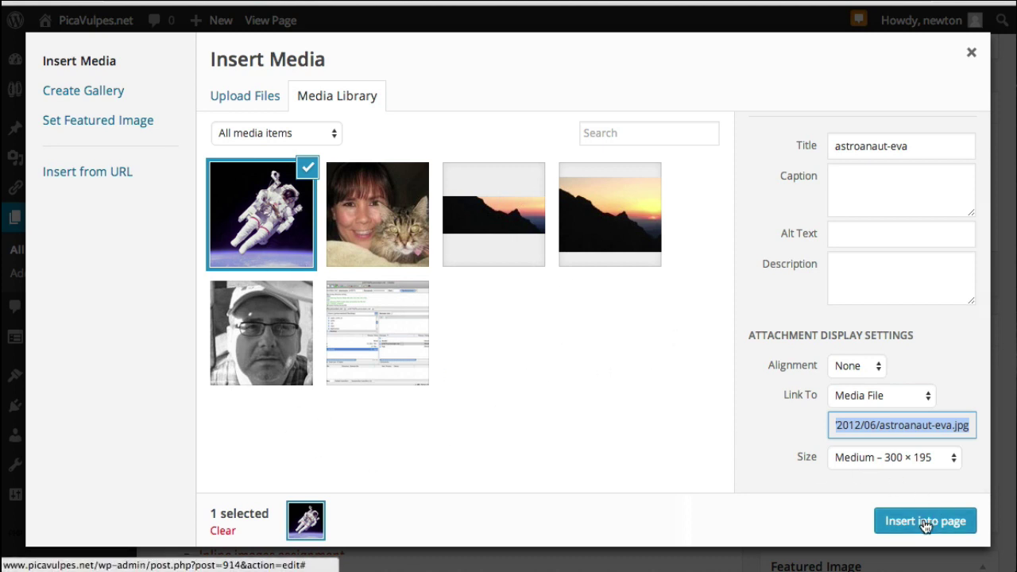
Insert the astronaut image into the page with alignment None, linked to Media File, at size Medium – 300 × 195.
{"action": "left_click", "coordinate": [877, 371]}
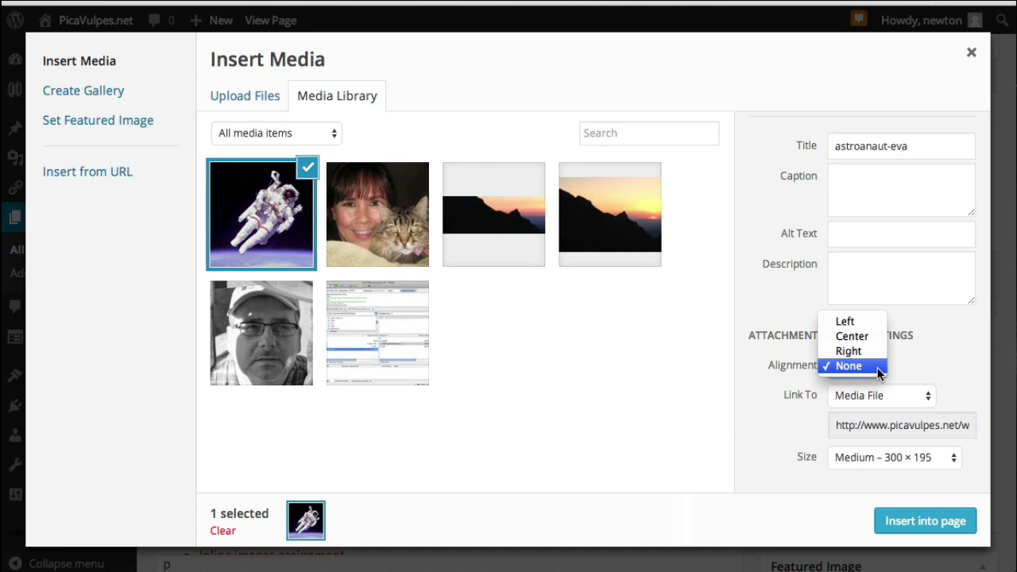
{"action": "left_click", "coordinate": [928, 368]}
{"action": "left_click", "coordinate": [896, 395]}
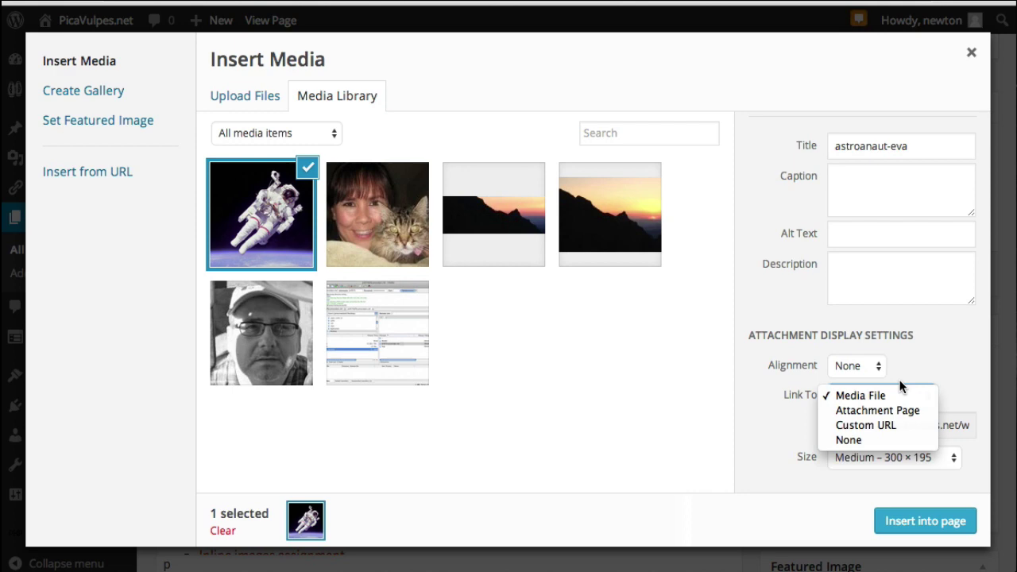
{"action": "left_click", "coordinate": [919, 354]}
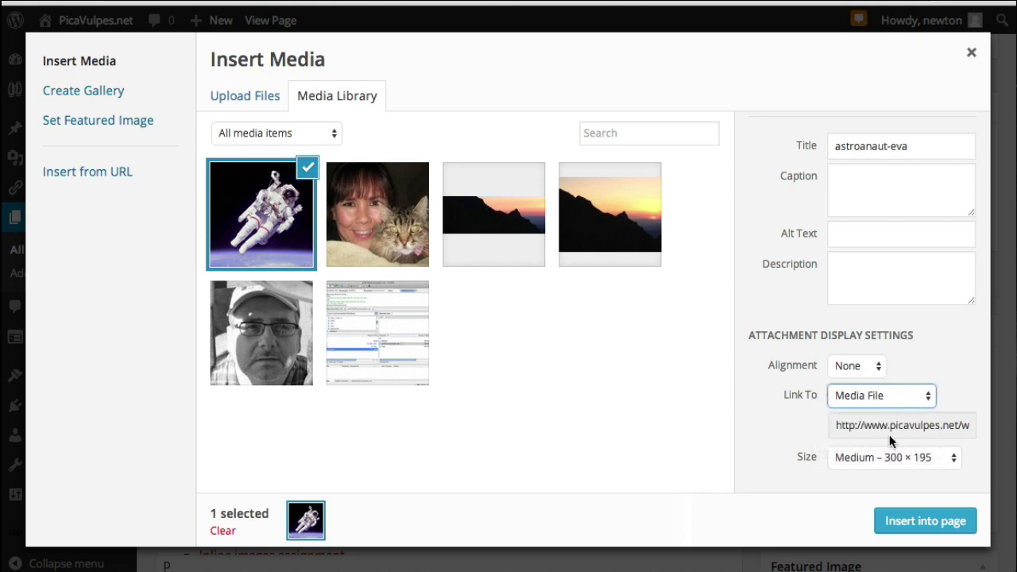
{"action": "left_click", "coordinate": [890, 460]}
{"action": "left_click", "coordinate": [708, 419]}
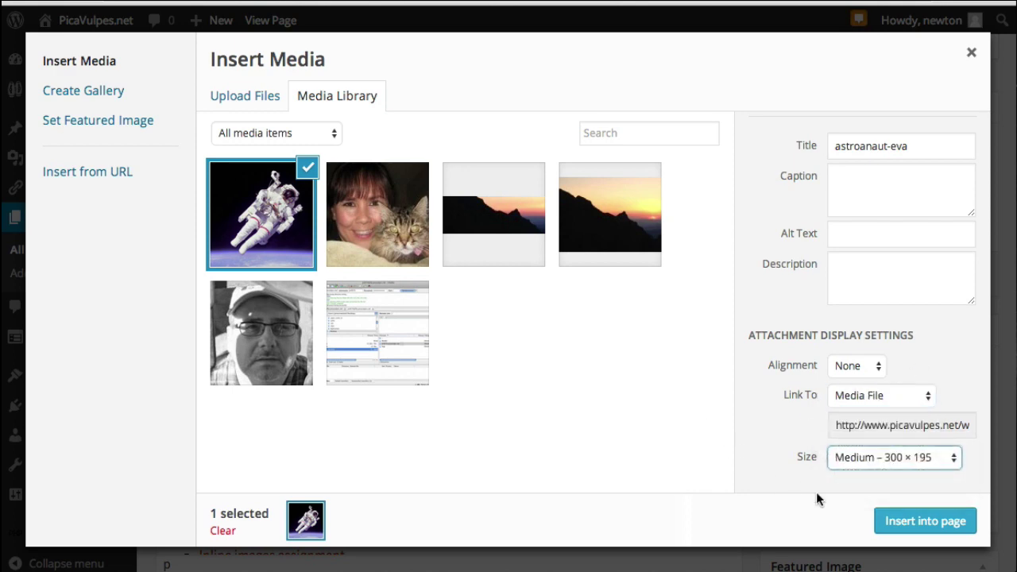
{"action": "left_click", "coordinate": [926, 521]}
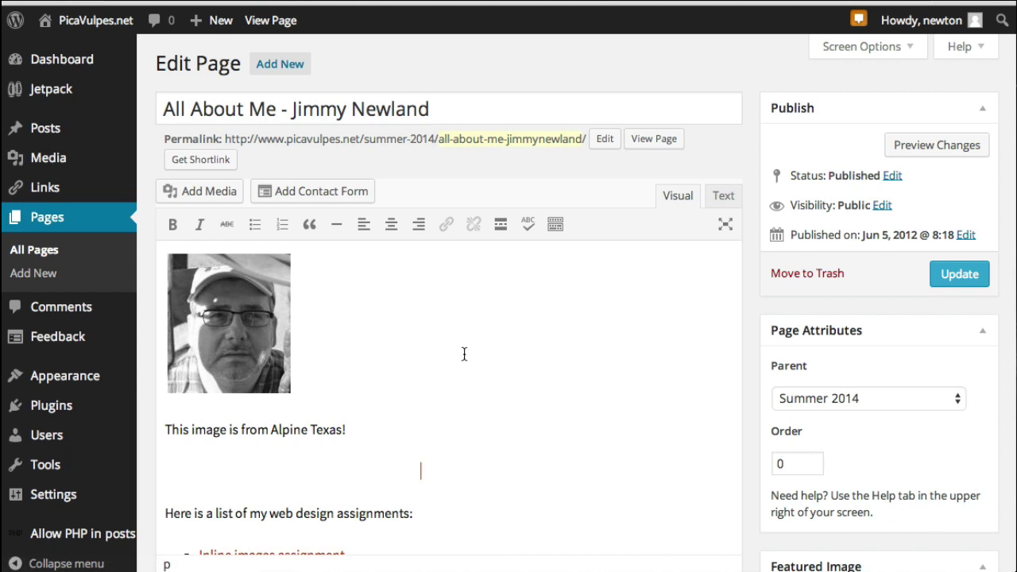
Look over the inserted images and text, update the page and view its published version.
{"action": "scroll", "coordinate": [464, 353], "scroll_direction": "down", "scroll_amount": 5}
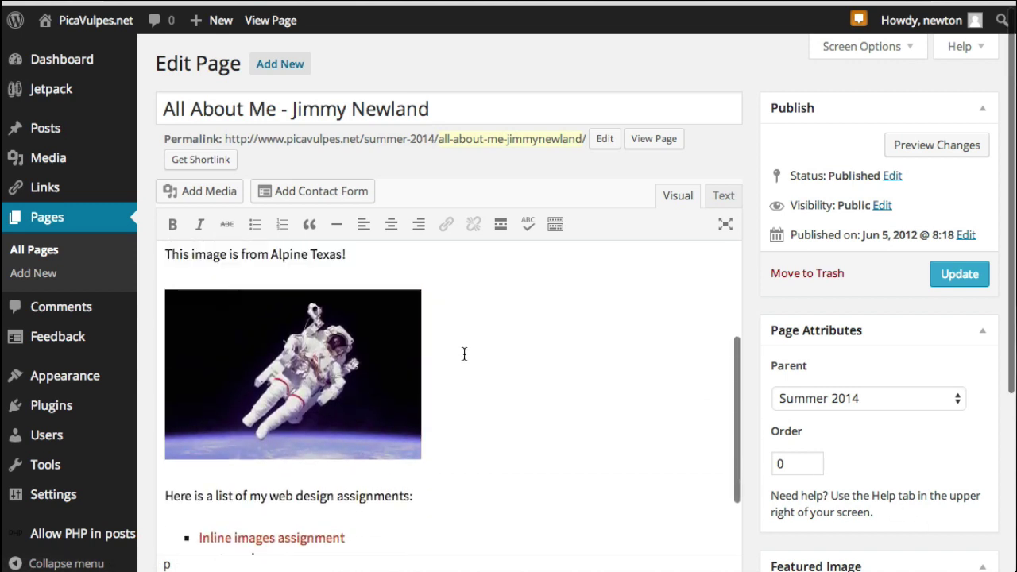
{"action": "scroll", "coordinate": [464, 354], "scroll_direction": "up", "scroll_amount": 1}
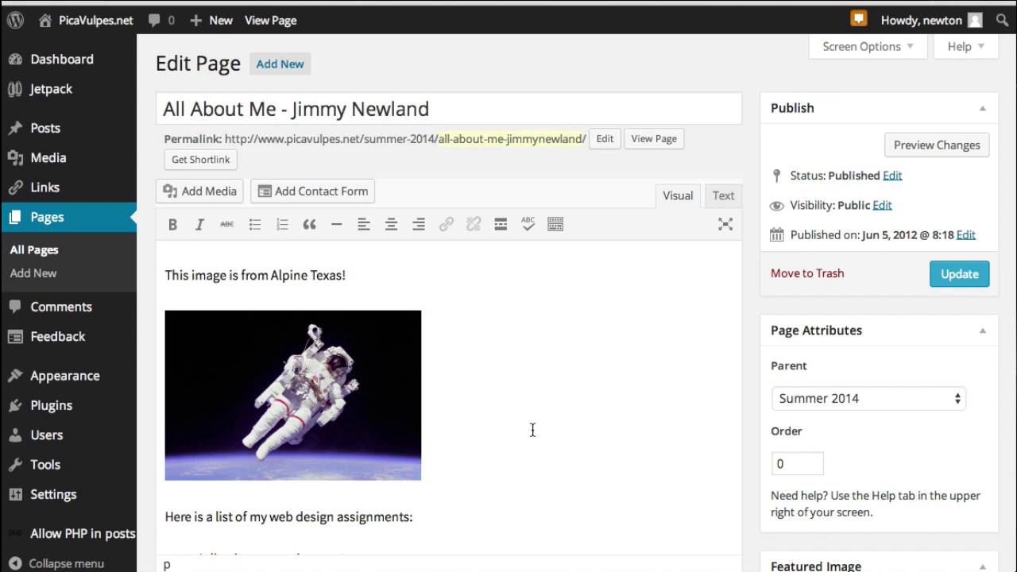
{"action": "scroll", "coordinate": [532, 439], "scroll_direction": "up", "scroll_amount": 1}
{"action": "scroll", "coordinate": [533, 439], "scroll_direction": "up", "scroll_amount": 4}
{"action": "scroll", "coordinate": [532, 440], "scroll_direction": "down", "scroll_amount": 5}
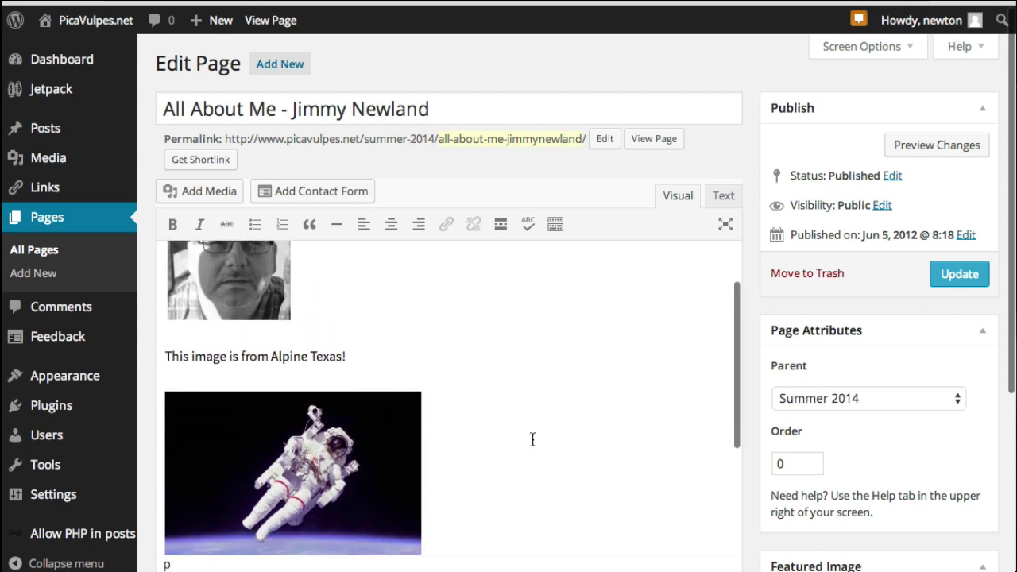
{"action": "scroll", "coordinate": [533, 439], "scroll_direction": "up", "scroll_amount": 8}
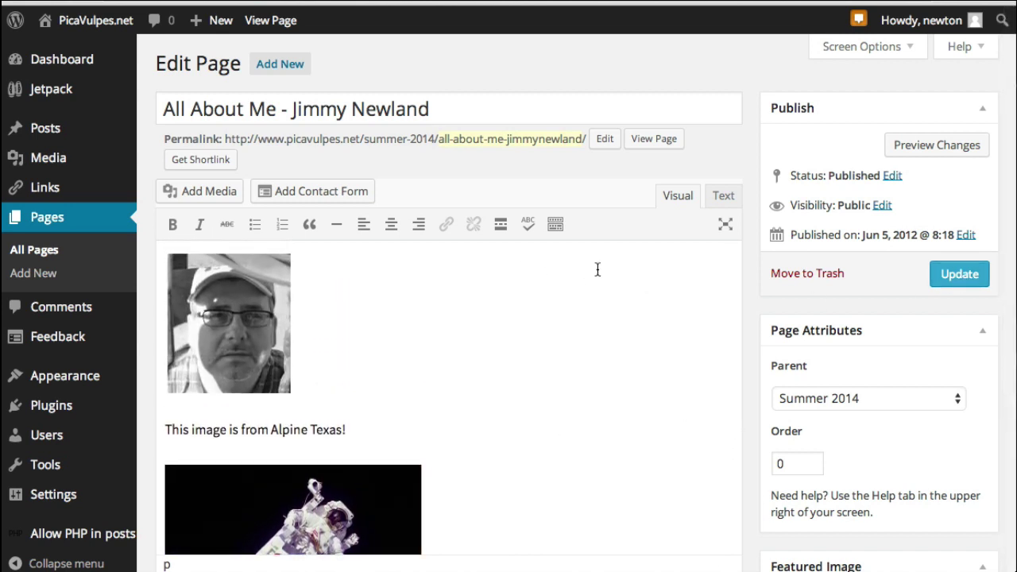
{"action": "left_click", "coordinate": [947, 273]}
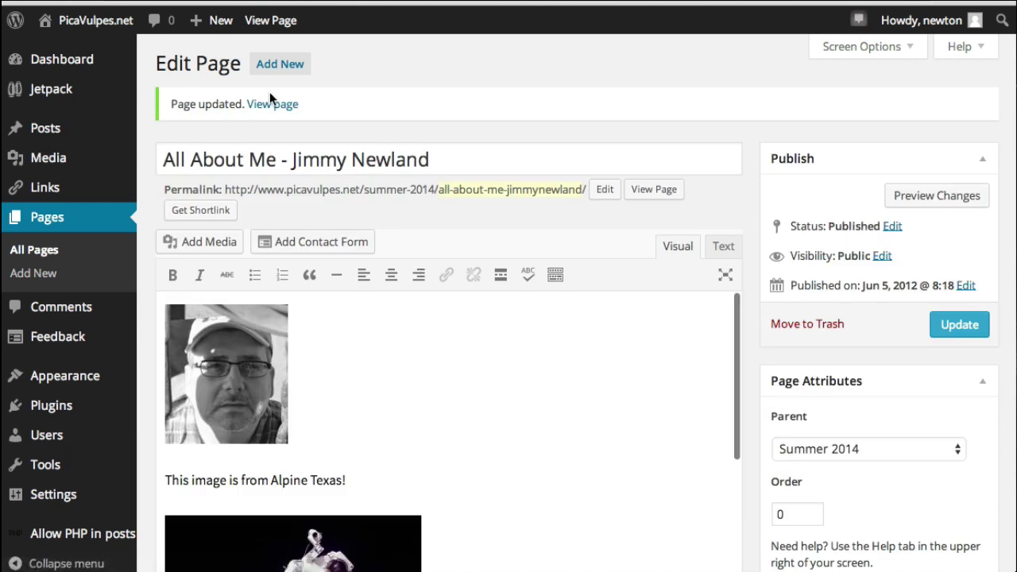
{"action": "left_click", "coordinate": [271, 106]}
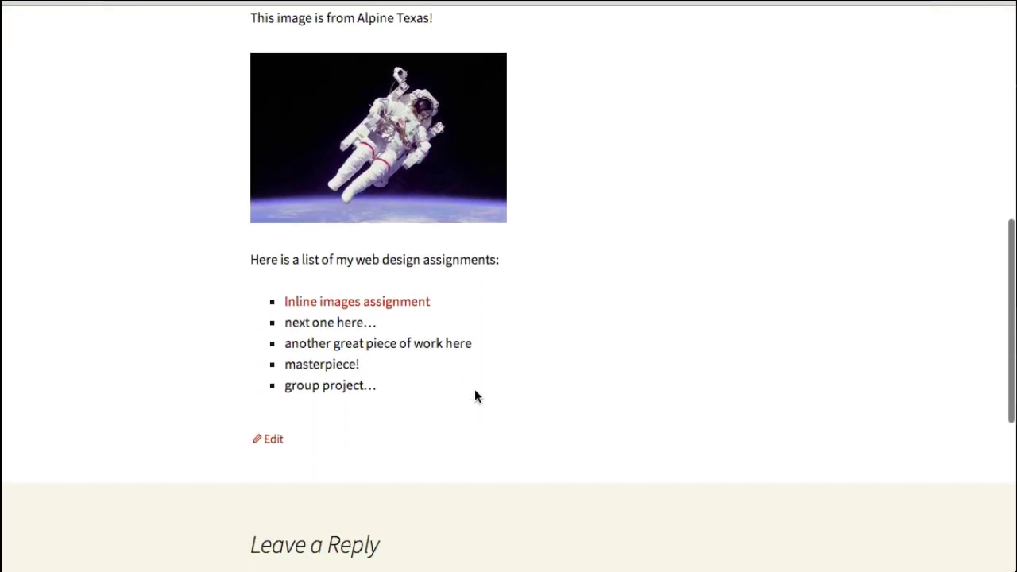
Review the published All About Me page from header to comment area, checking both images, the caption and the web design assignments list.
{"action": "scroll", "coordinate": [474, 396], "scroll_direction": "down", "scroll_amount": 3}
{"action": "scroll", "coordinate": [475, 397], "scroll_direction": "up", "scroll_amount": 1}
{"action": "scroll", "coordinate": [475, 393], "scroll_direction": "up", "scroll_amount": 4}
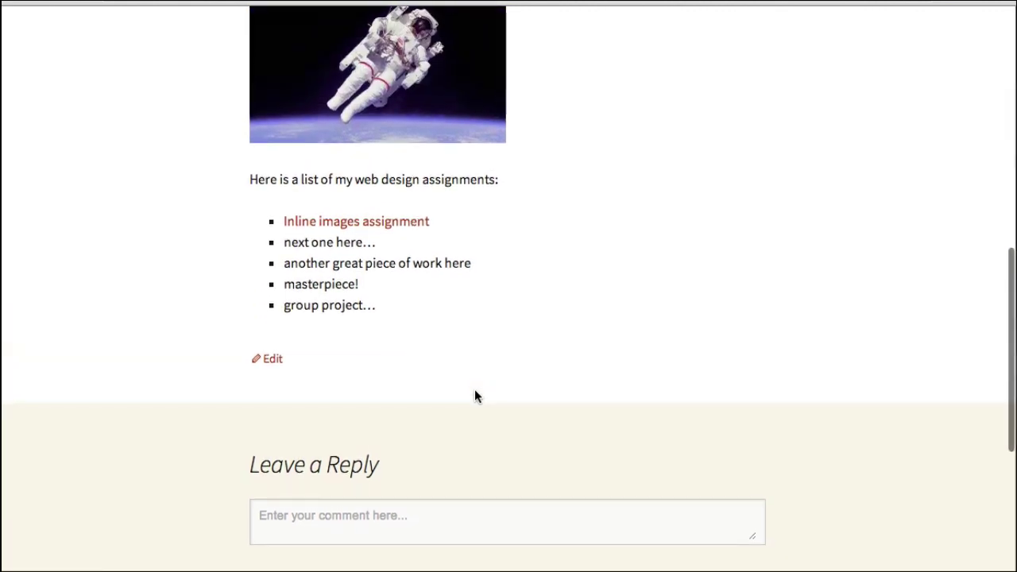
{"action": "scroll", "coordinate": [475, 390], "scroll_direction": "up", "scroll_amount": 4}
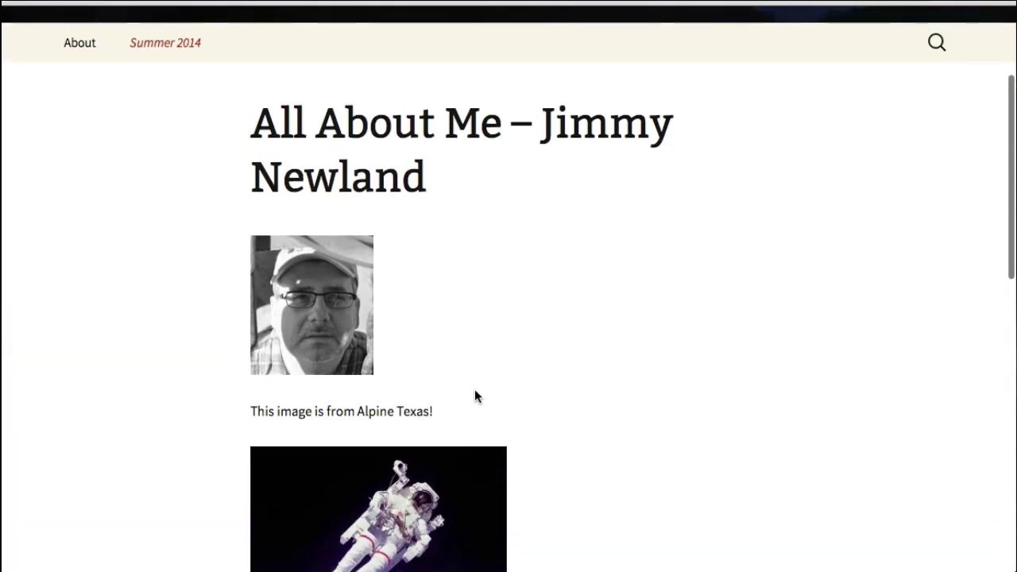
{"action": "scroll", "coordinate": [475, 395], "scroll_direction": "up", "scroll_amount": 2}
{"action": "scroll", "coordinate": [475, 395], "scroll_direction": "up", "scroll_amount": 1}
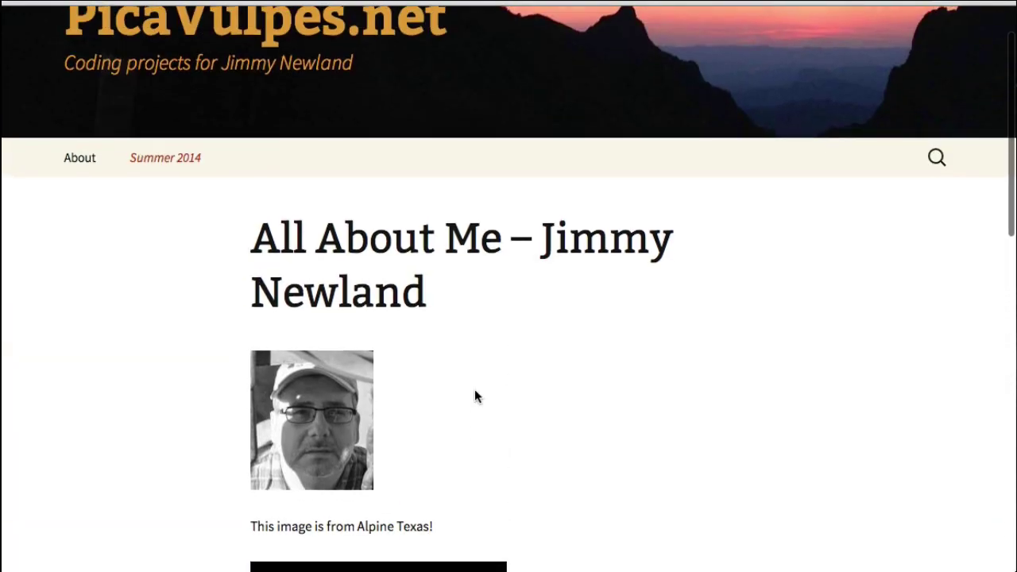
{"action": "scroll", "coordinate": [475, 394], "scroll_direction": "down", "scroll_amount": 2}
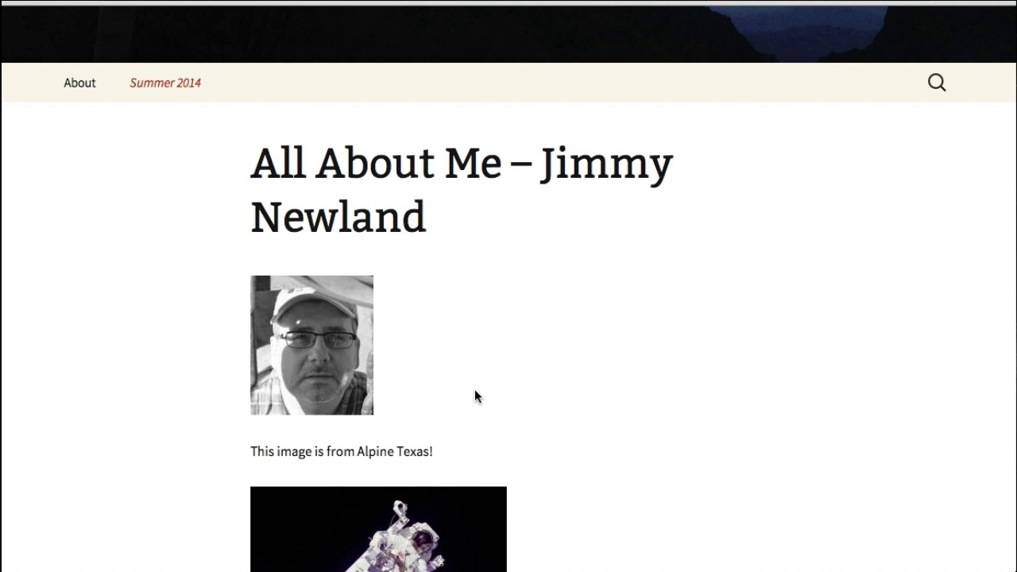
{"action": "scroll", "coordinate": [475, 392], "scroll_direction": "down", "scroll_amount": 3}
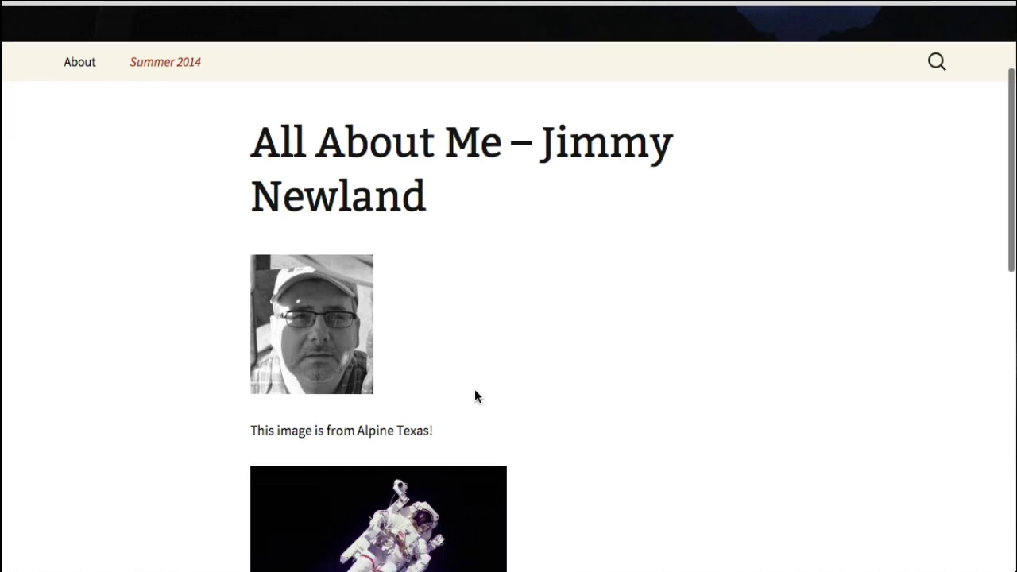
{"action": "scroll", "coordinate": [476, 397], "scroll_direction": "down", "scroll_amount": 2}
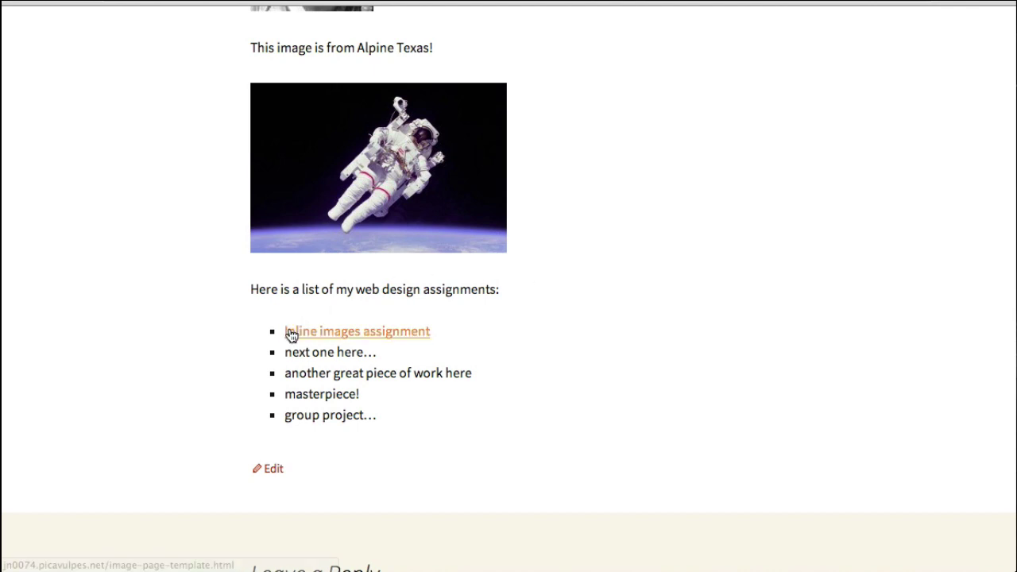
{"action": "left_click_drag", "start_coordinate": [287, 351], "coordinate": [356, 352]}
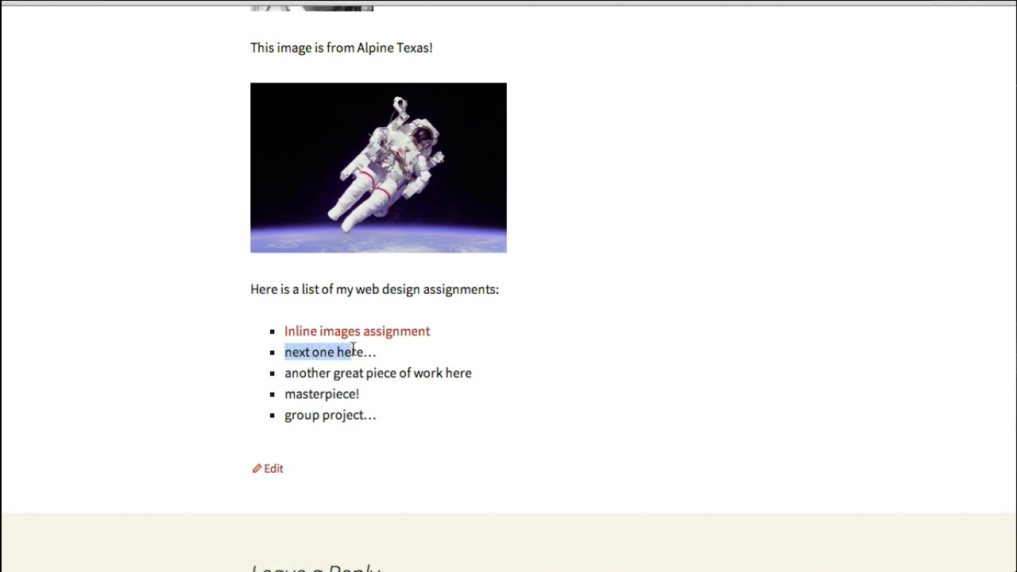
{"action": "left_click", "coordinate": [314, 375]}
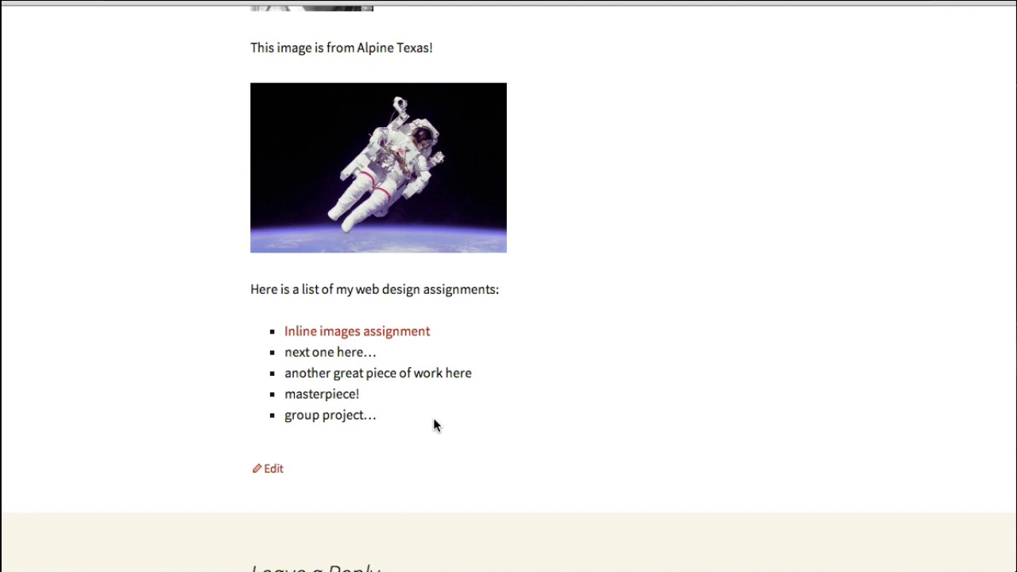
Check the pages listed under Summer 2014 in the site navigation and reread the published page's images and assignment list.
{"action": "scroll", "coordinate": [434, 425], "scroll_direction": "up", "scroll_amount": 5}
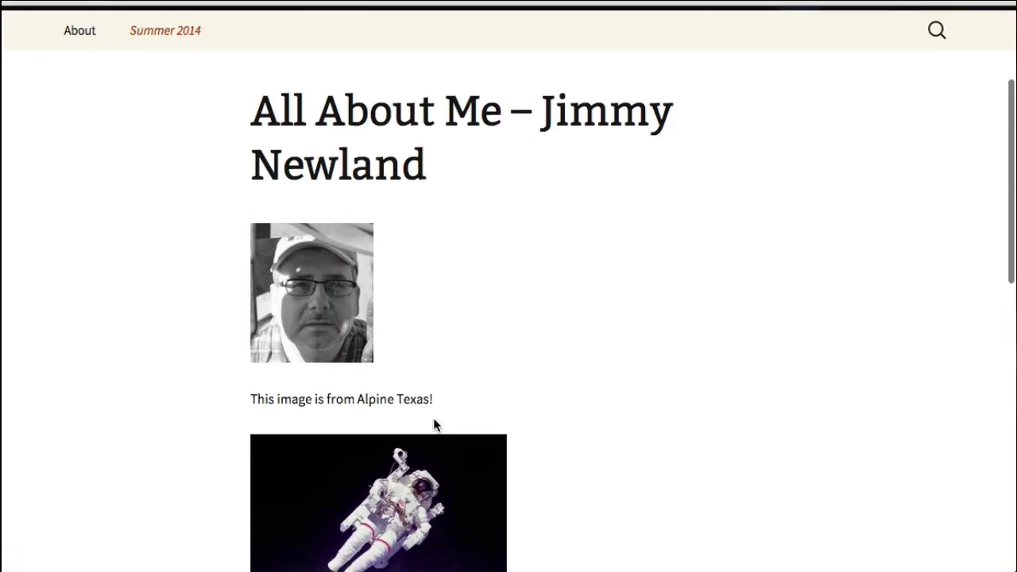
{"action": "scroll", "coordinate": [434, 425], "scroll_direction": "up", "scroll_amount": 3}
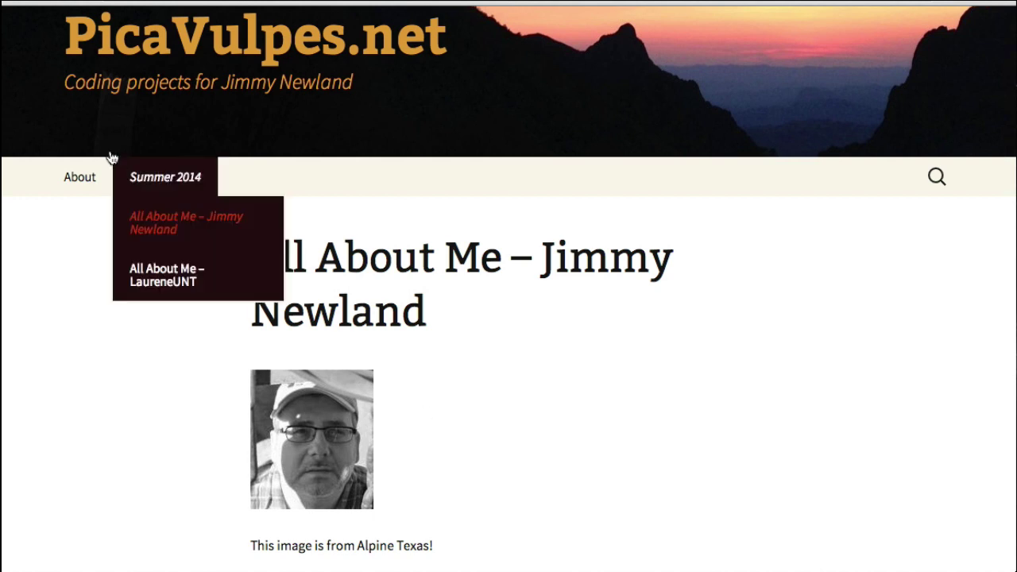
{"action": "scroll", "coordinate": [489, 358], "scroll_direction": "down", "scroll_amount": 4}
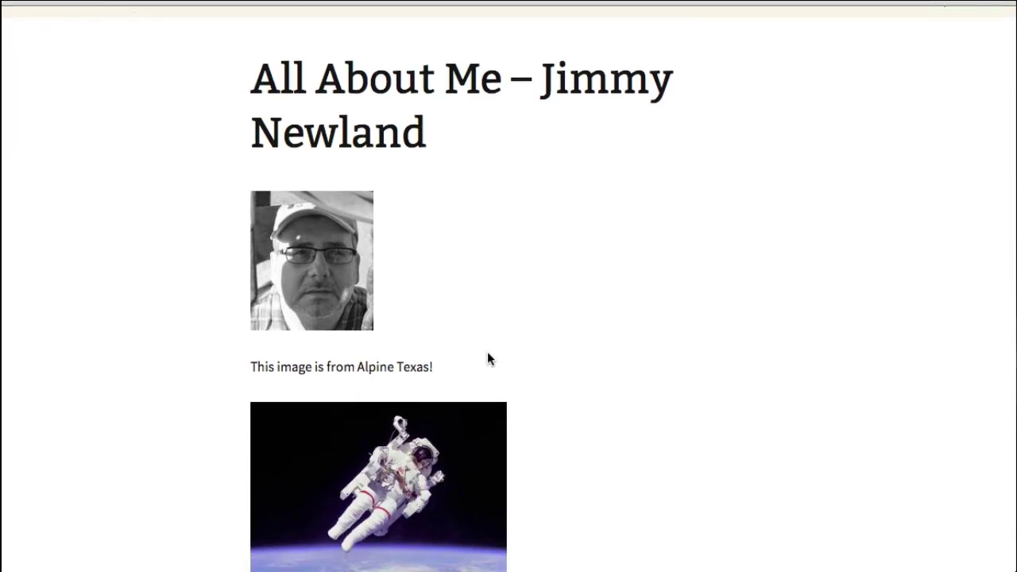
{"action": "scroll", "coordinate": [489, 358], "scroll_direction": "down", "scroll_amount": 6}
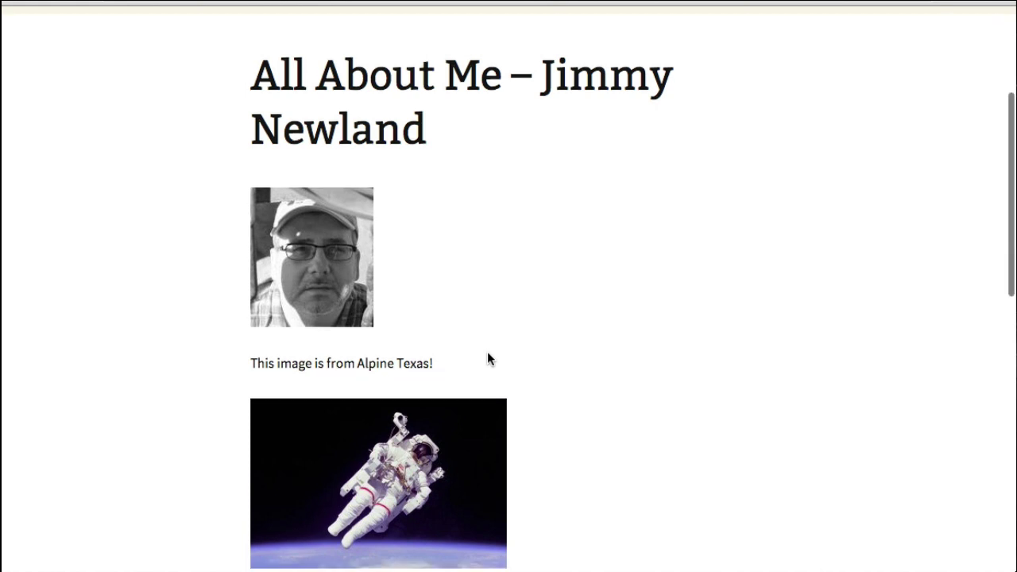
{"action": "scroll", "coordinate": [488, 358], "scroll_direction": "down", "scroll_amount": 2}
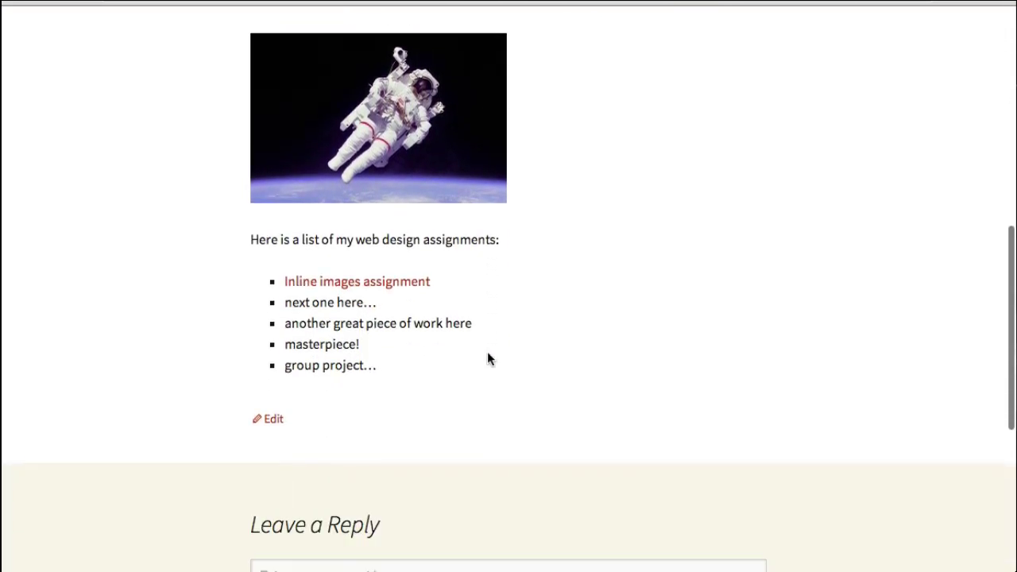
{"action": "scroll", "coordinate": [488, 358], "scroll_direction": "up", "scroll_amount": 2}
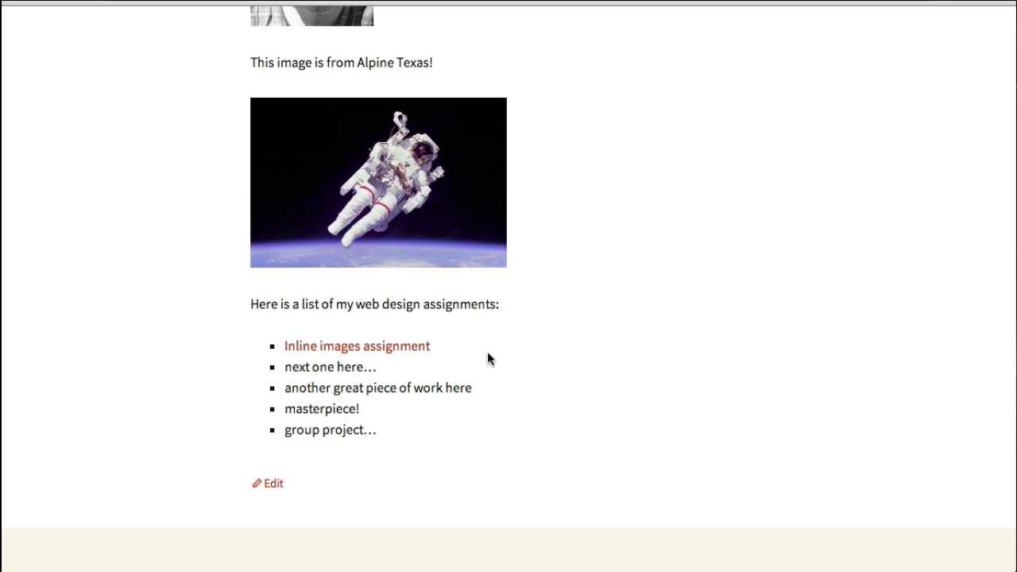
{"action": "scroll", "coordinate": [488, 359], "scroll_direction": "up", "scroll_amount": 2}
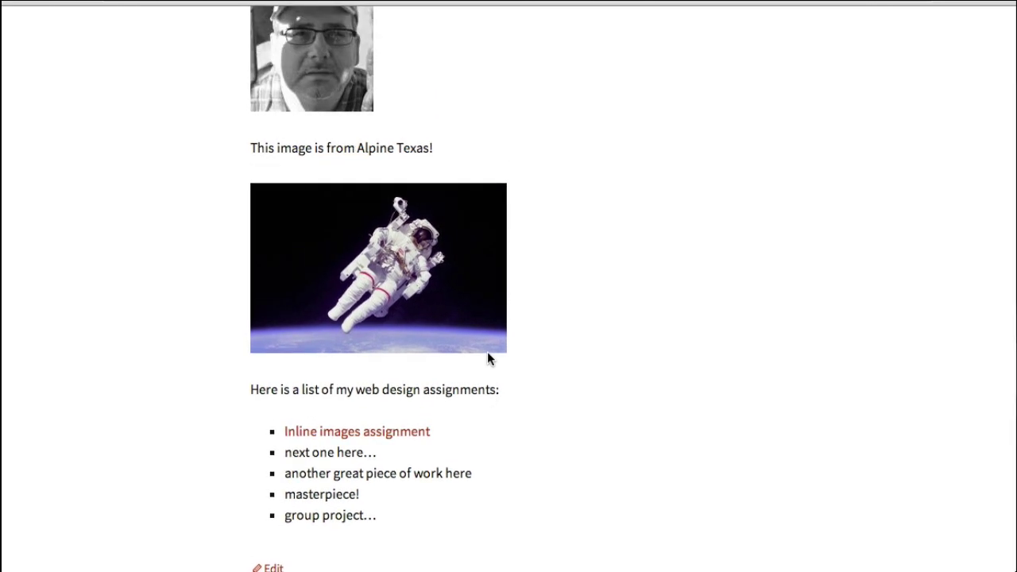
{"action": "scroll", "coordinate": [488, 355], "scroll_direction": "down", "scroll_amount": 1}
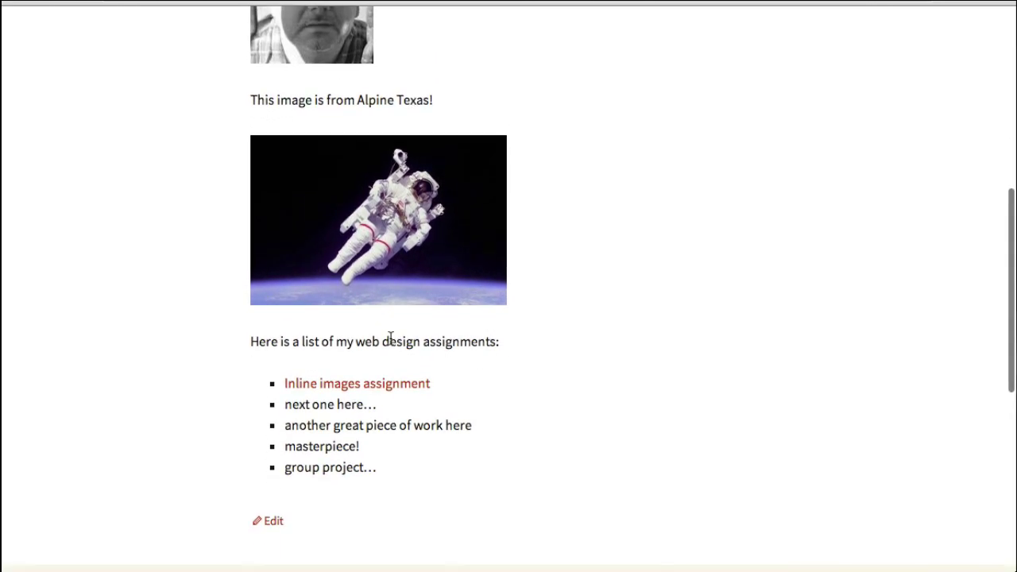